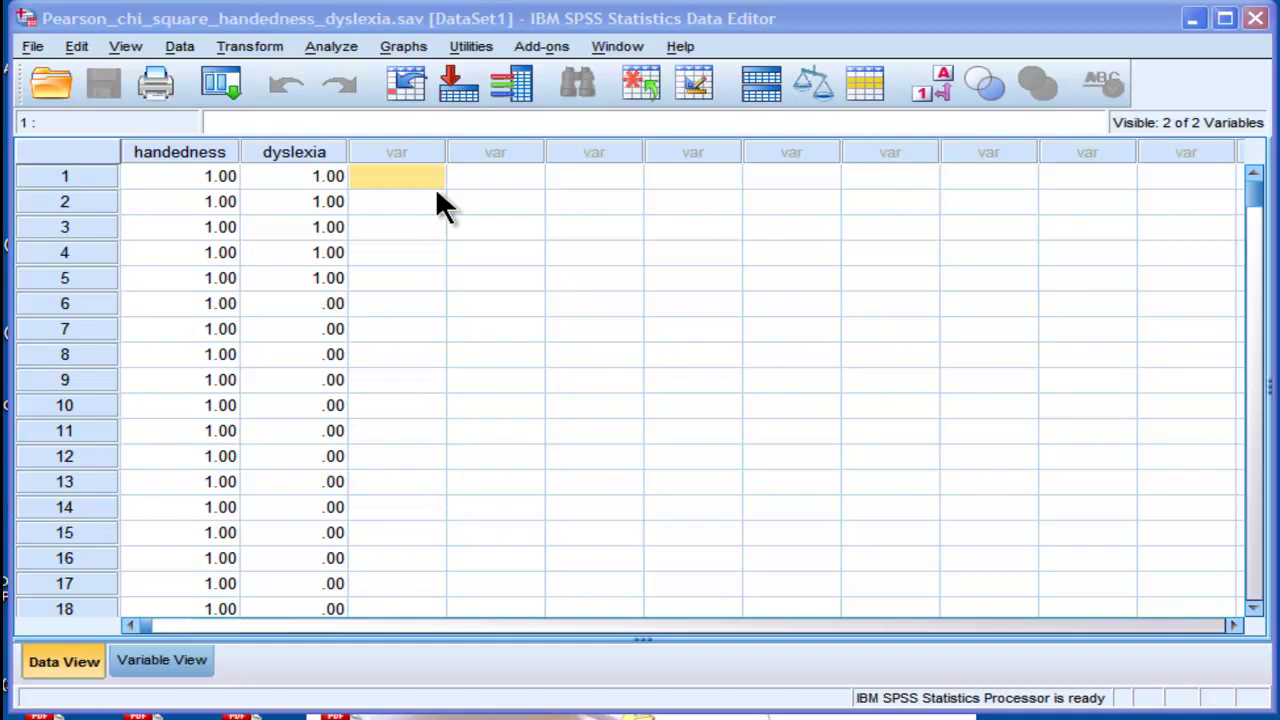
Step: Highlight the handedness and dyslexia variable columns in the Data Editor to inspect them
left_click(196, 155)
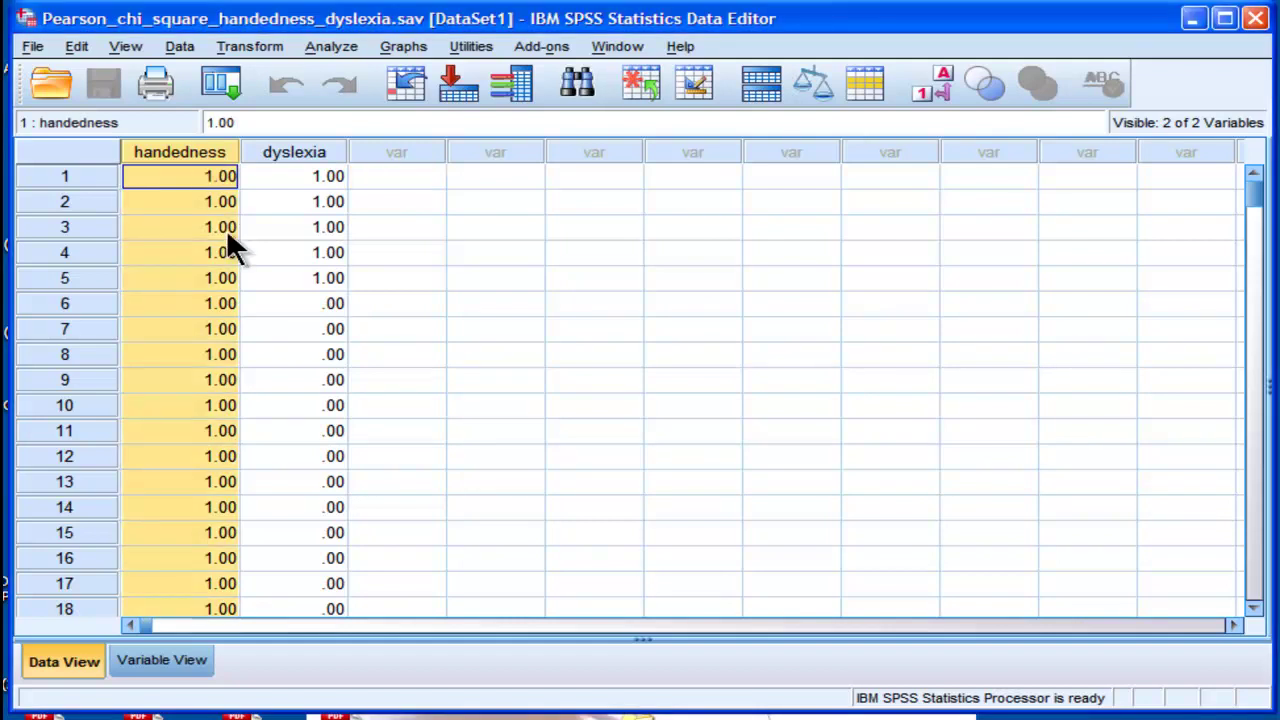
left_click(188, 172)
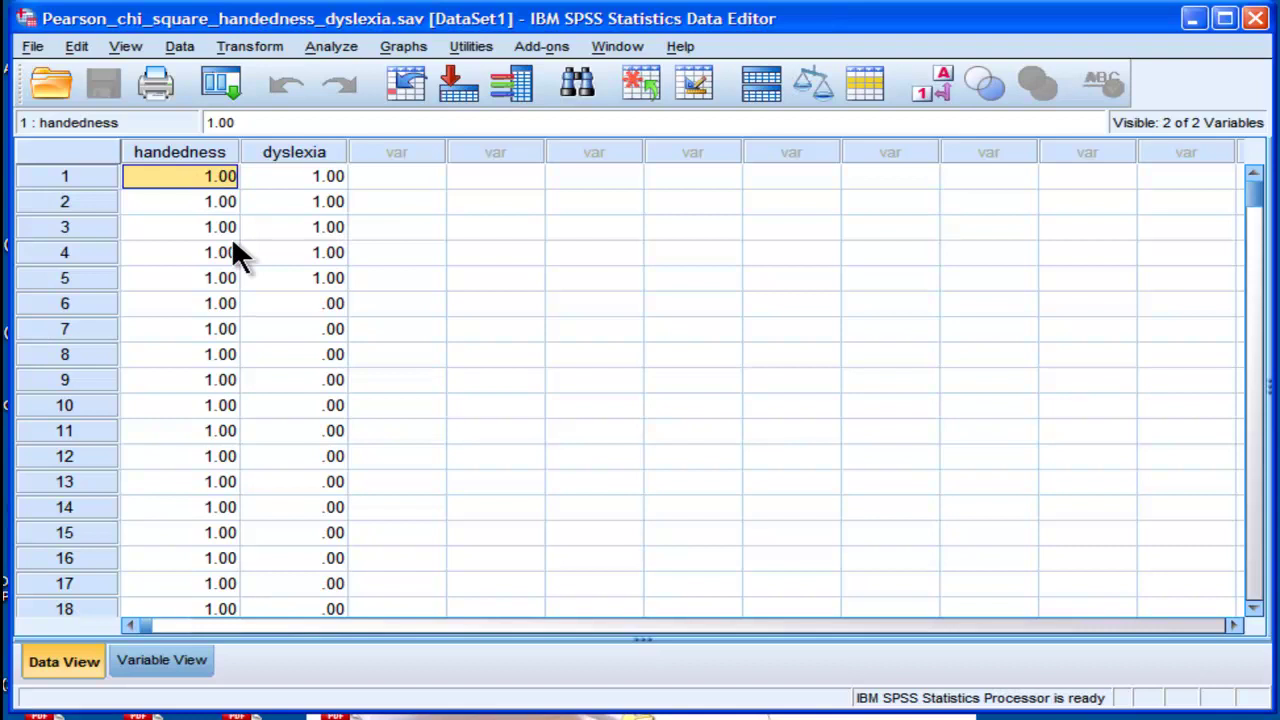
left_click(214, 205)
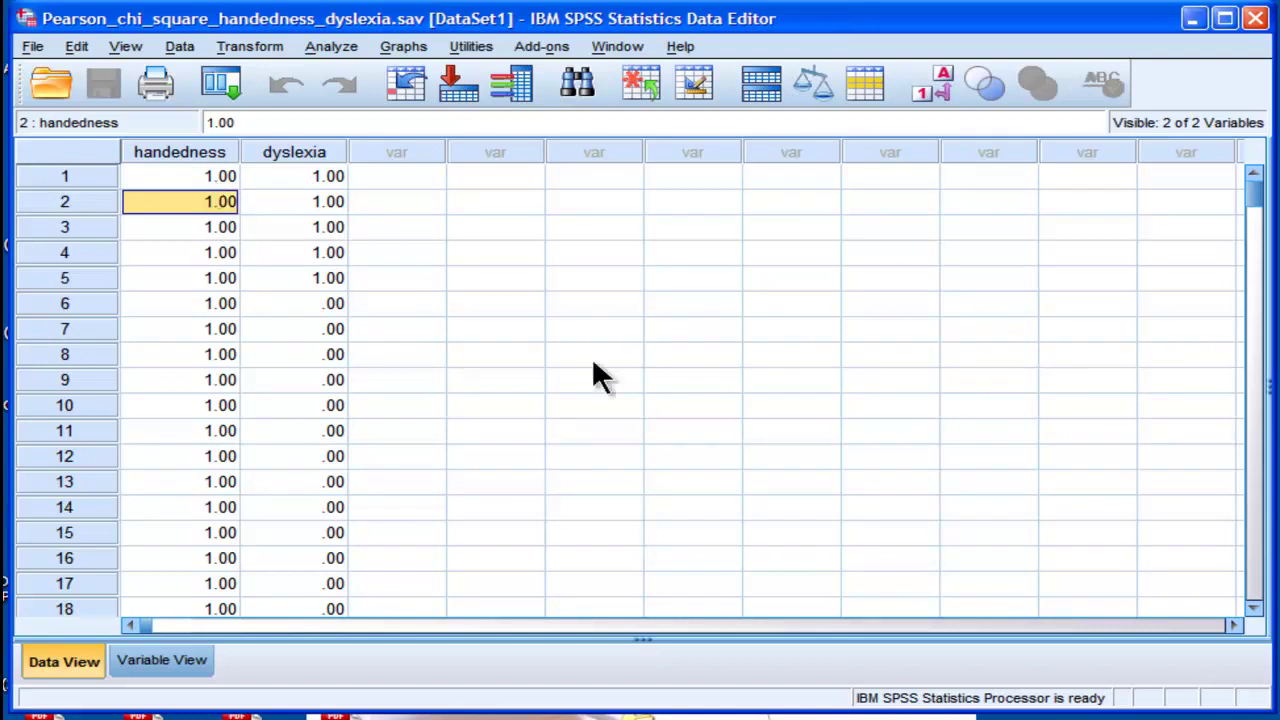
mouse_move(1253, 203)
left_mouse_down()
mouse_move(1257, 557)
mouse_move(1257, 200)
left_mouse_up()
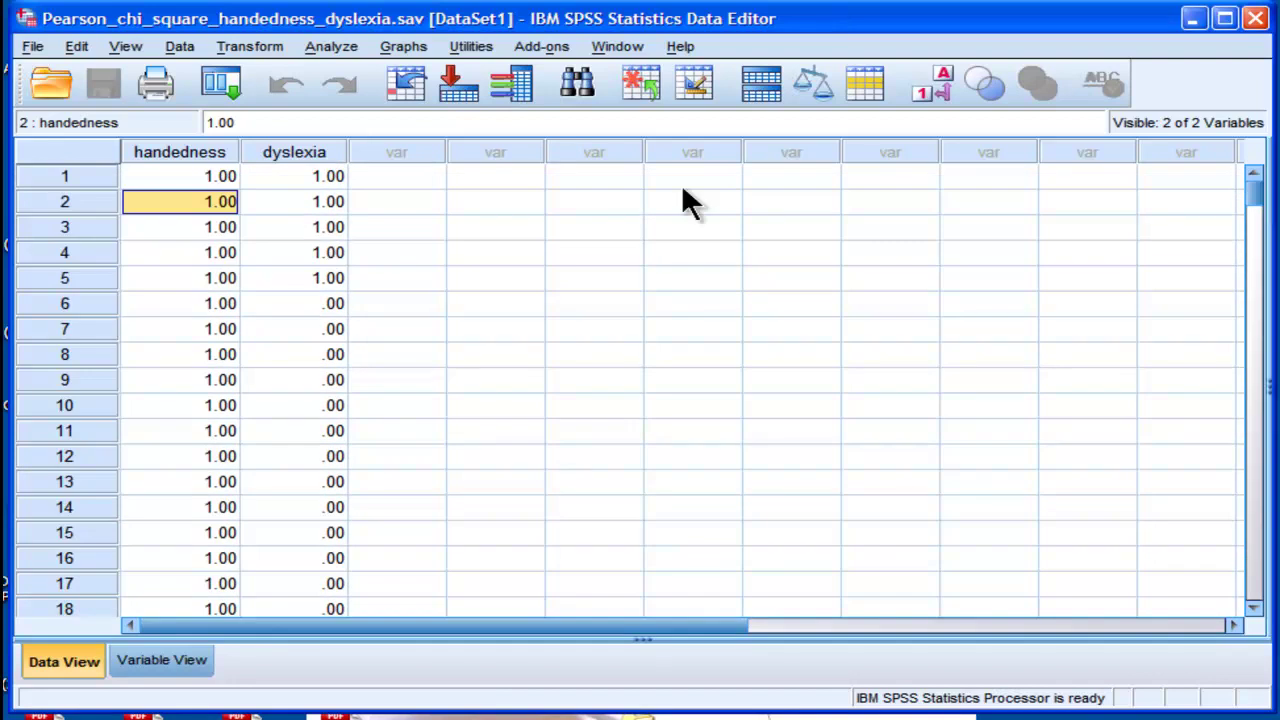
left_click(321, 152)
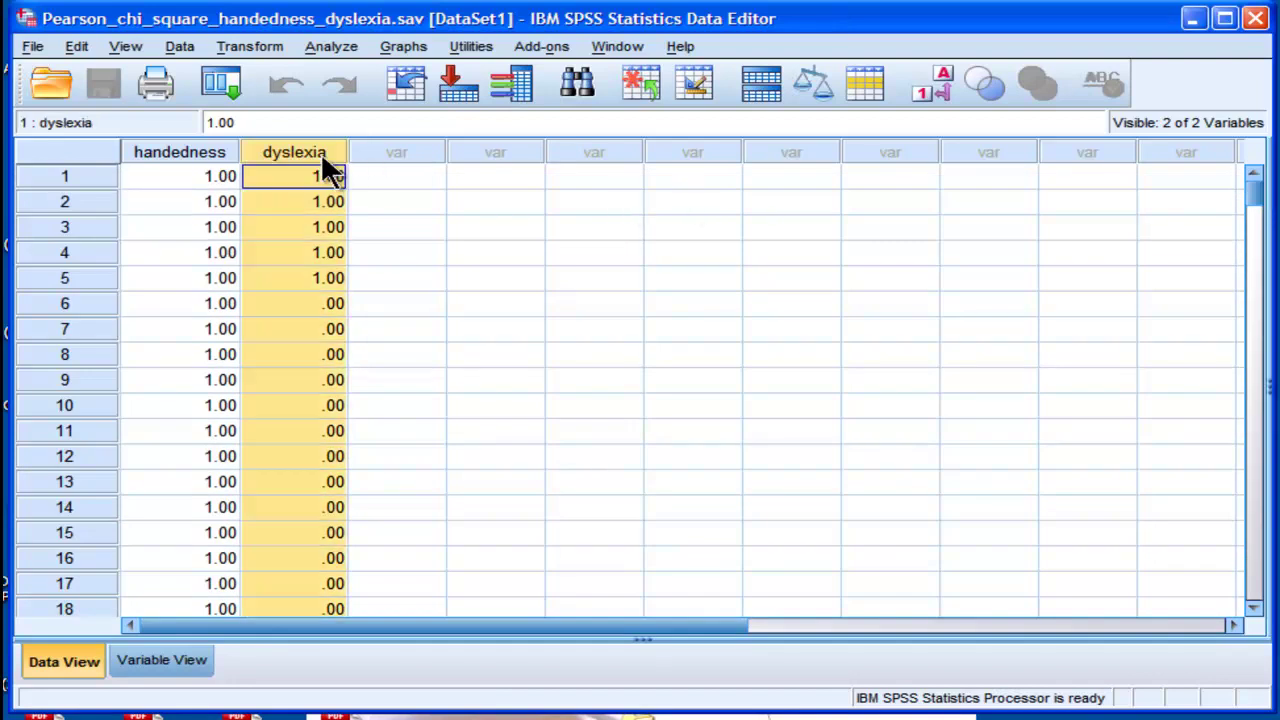
left_click(402, 178)
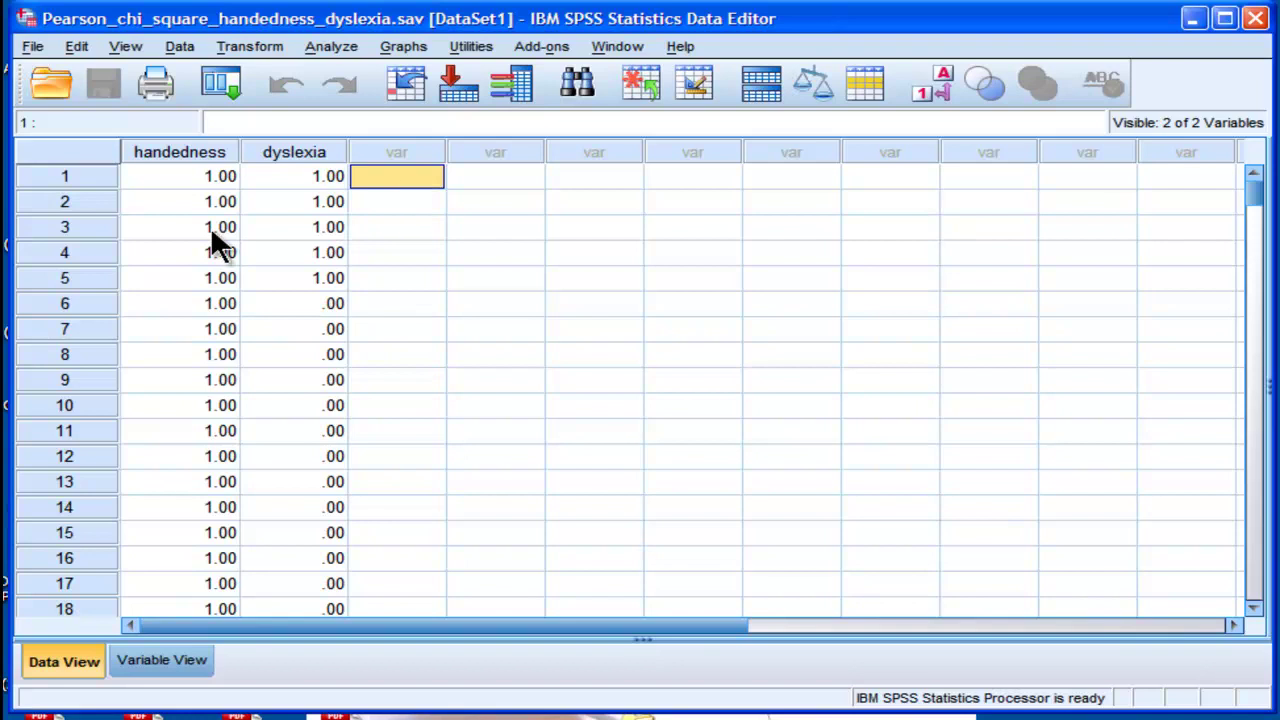
Step: Step through the handedness and dyslexia values of the first cases, down to case 14
left_click(204, 184)
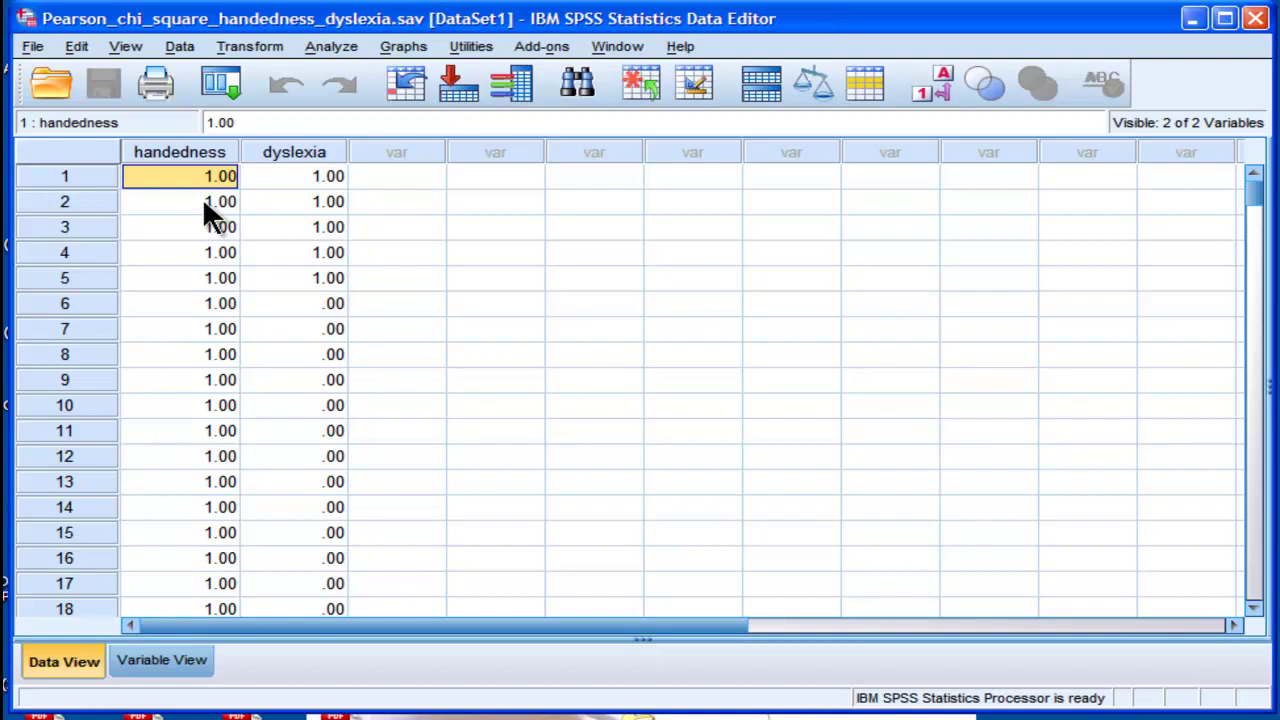
left_click(204, 202)
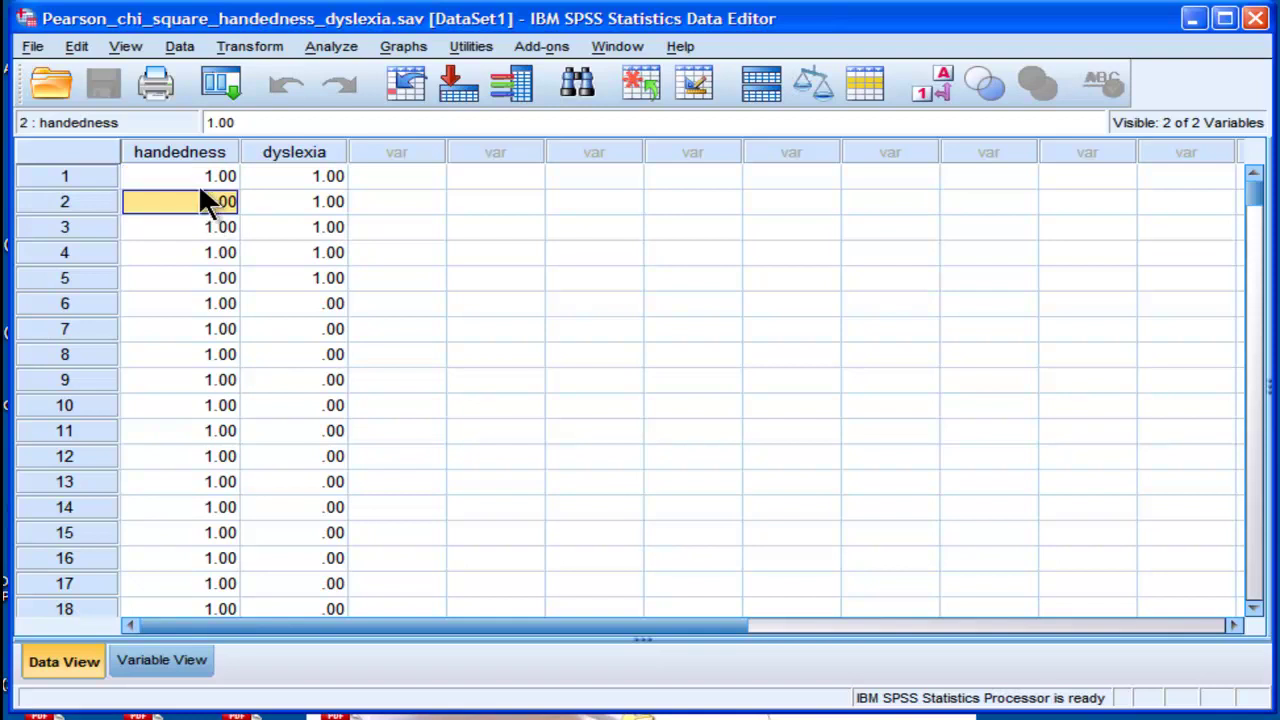
left_click(198, 180)
key("Down")
key("Down")
key("Down")
key("Down")
key("Down")
key("Down")
key("Down")
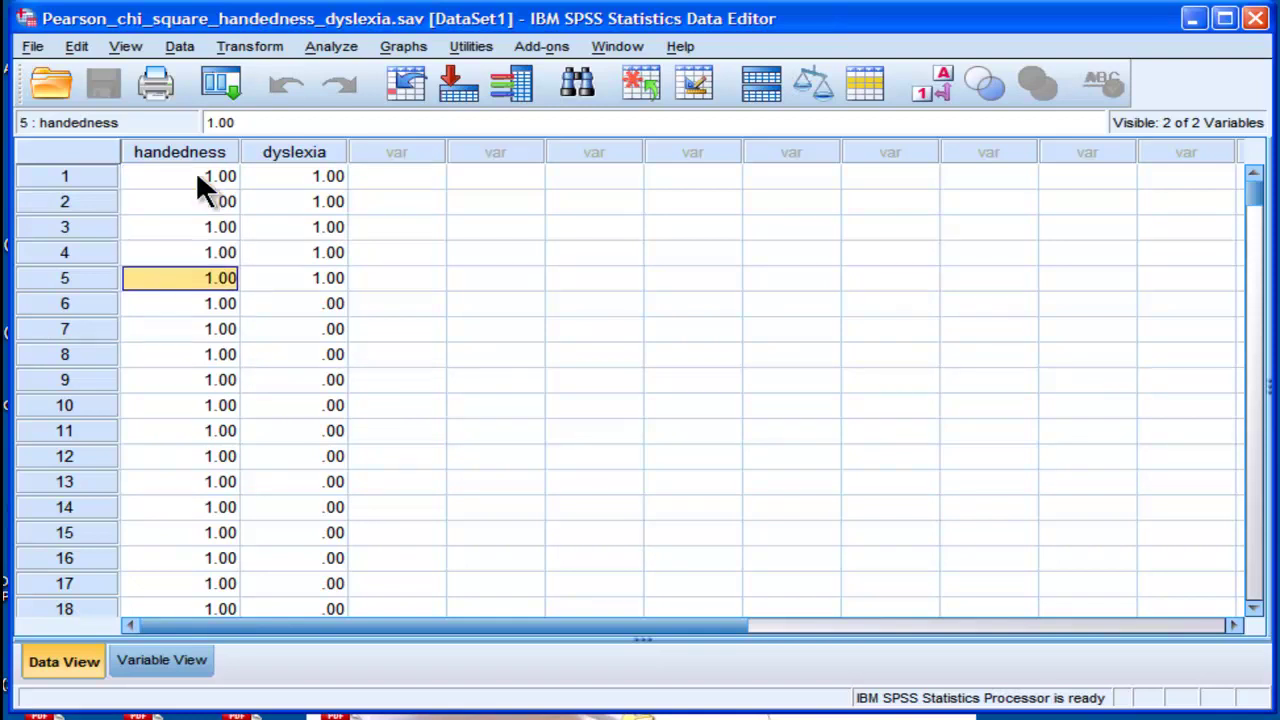
key("Down")
key("Down")
key("Down")
key("Down")
key("Down")
key("Down")
key("Down")
key("Down")
key("Down")
key("Down")
key("Down")
key("Down")
key("Down")
key("Down")
key("Down")
key("Down")
key("Down")
key("Down")
key("Down")
key("Down")
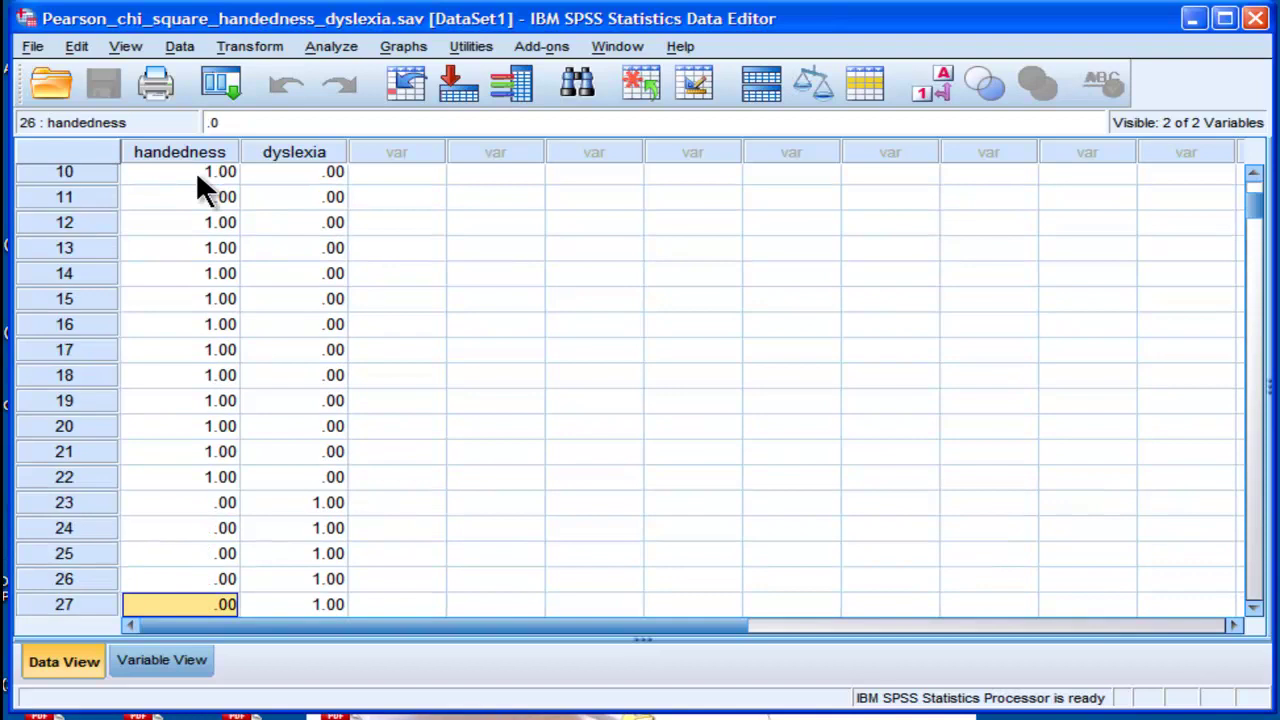
key("Up")
key("Up")
key("Up")
key("Up")
key("Up")
key("Up")
key("Up")
key("Up")
key("Up")
key("Up")
key("Up")
key("Up")
key("Up")
key("Up")
key("Up")
key("Up")
key("Up")
key("Up")
key("Up")
key("Up")
key("Up")
key("Up")
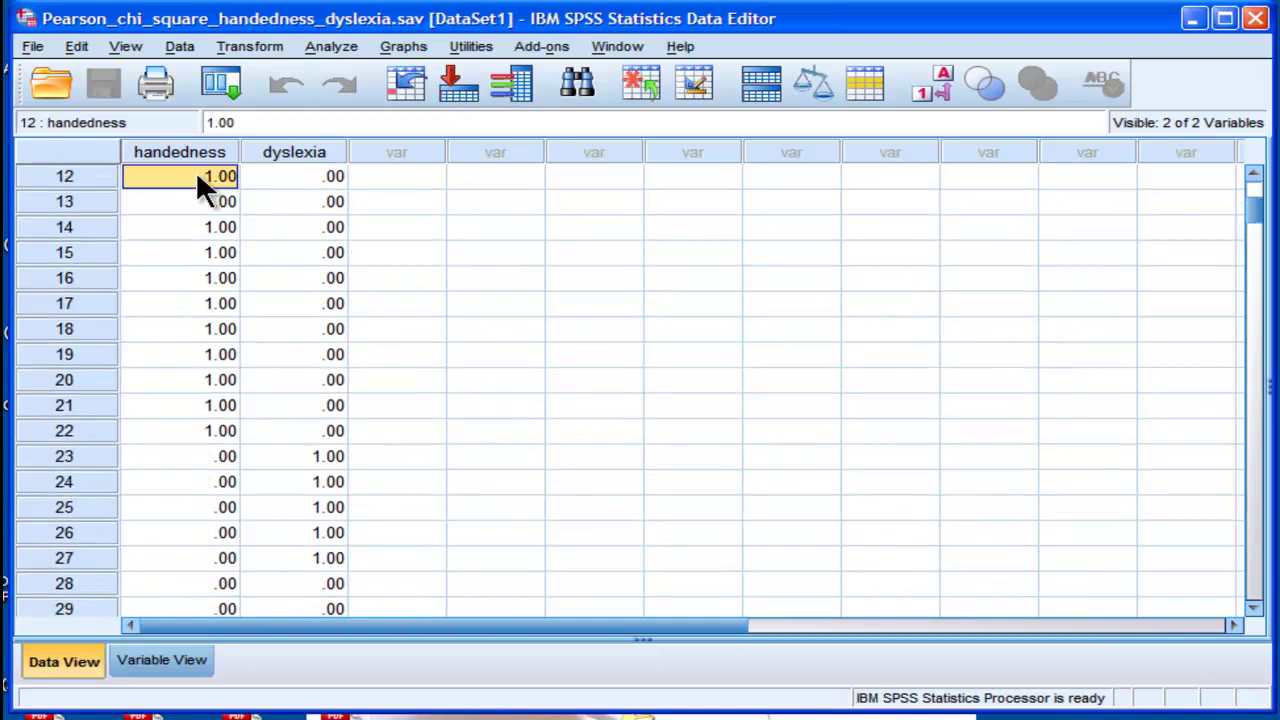
key("Right")
key("Right")
key("Left")
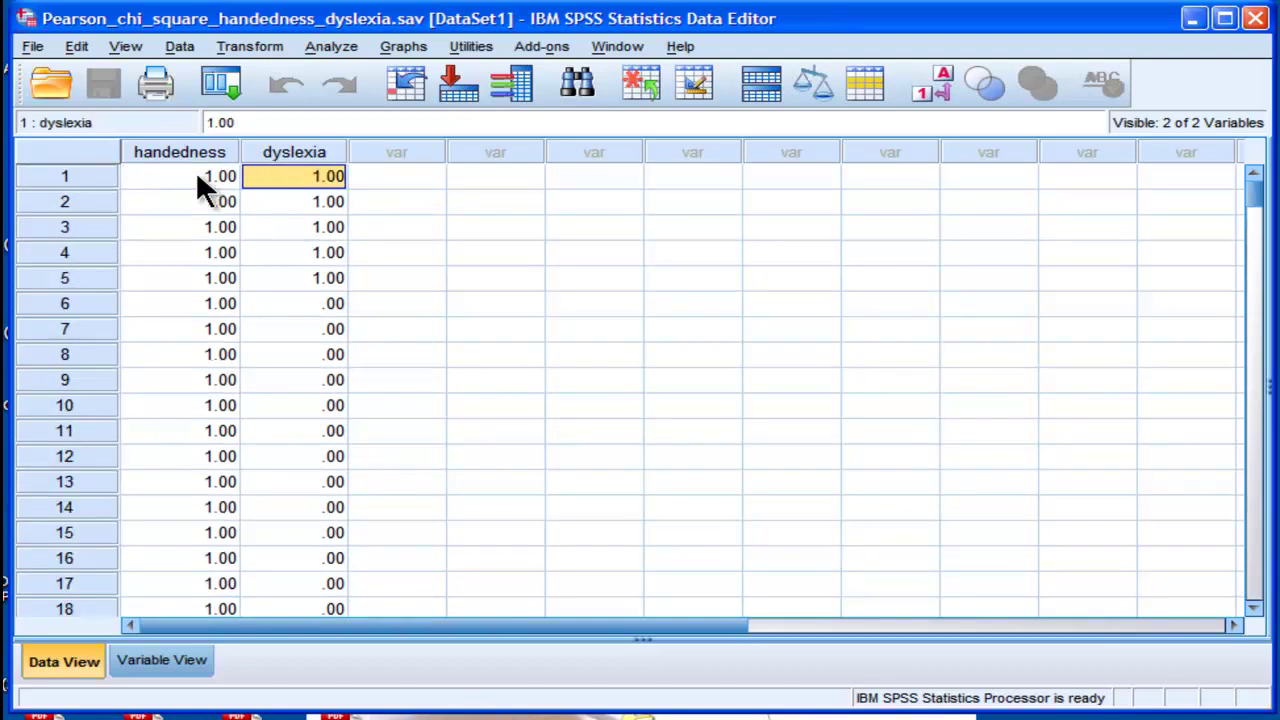
key("Down")
key("Down")
key("Up")
key("Up")
key("Down")
key("Down")
key("Down")
key("Down")
key("Down")
key("Down")
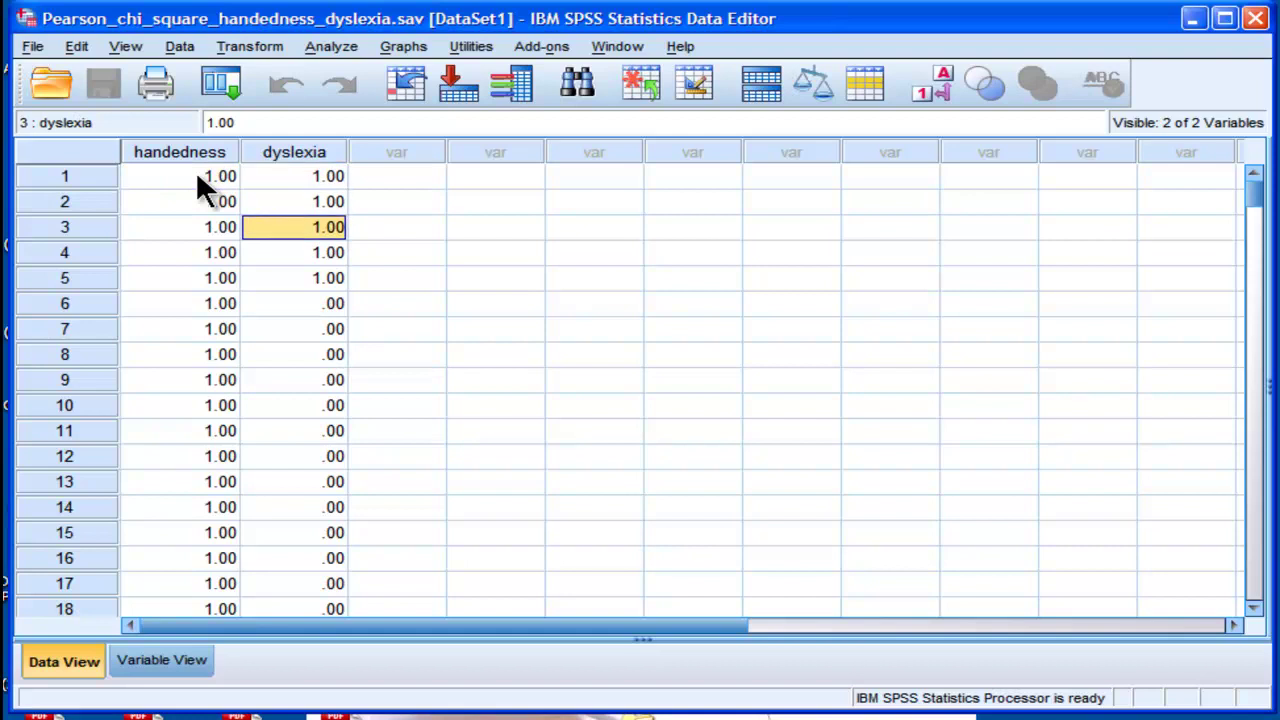
key("Down")
key("Down")
key("Down")
key("Down")
key("Down")
key("Down")
key("Down")
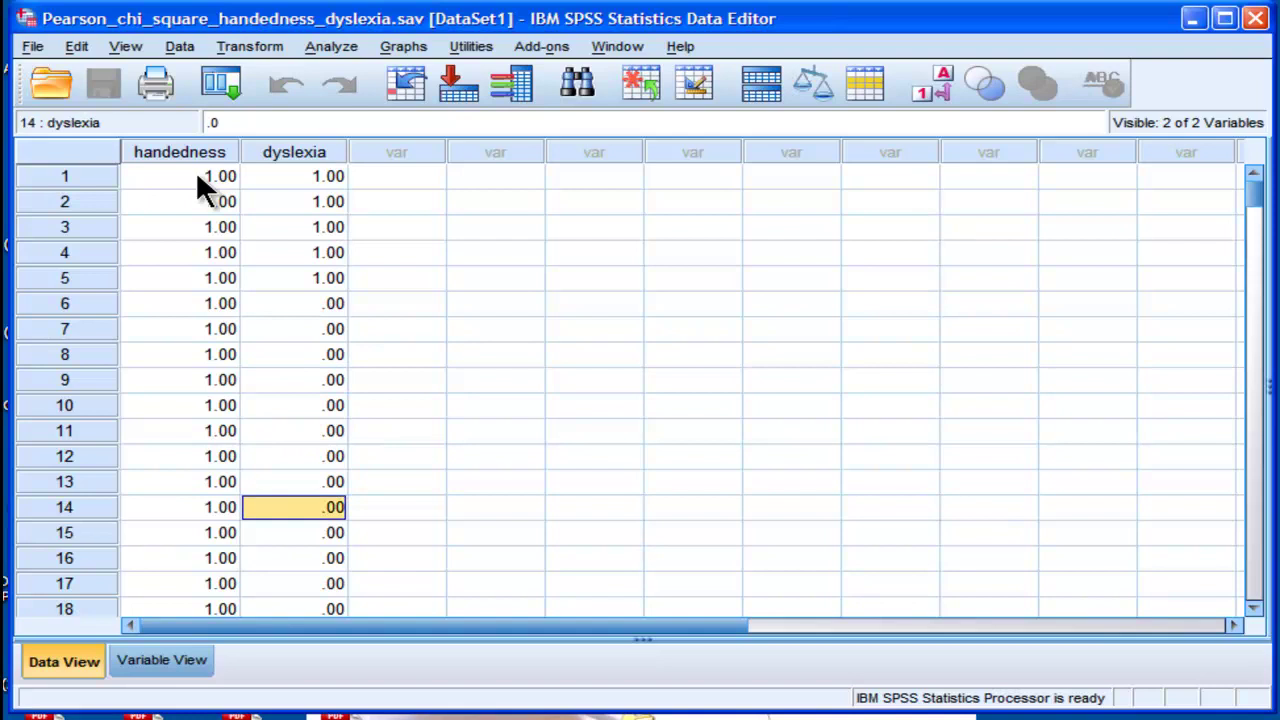
Step: Browse the dyslexia and handedness values down to case 37, then return to case 1
left_click(76, 179)
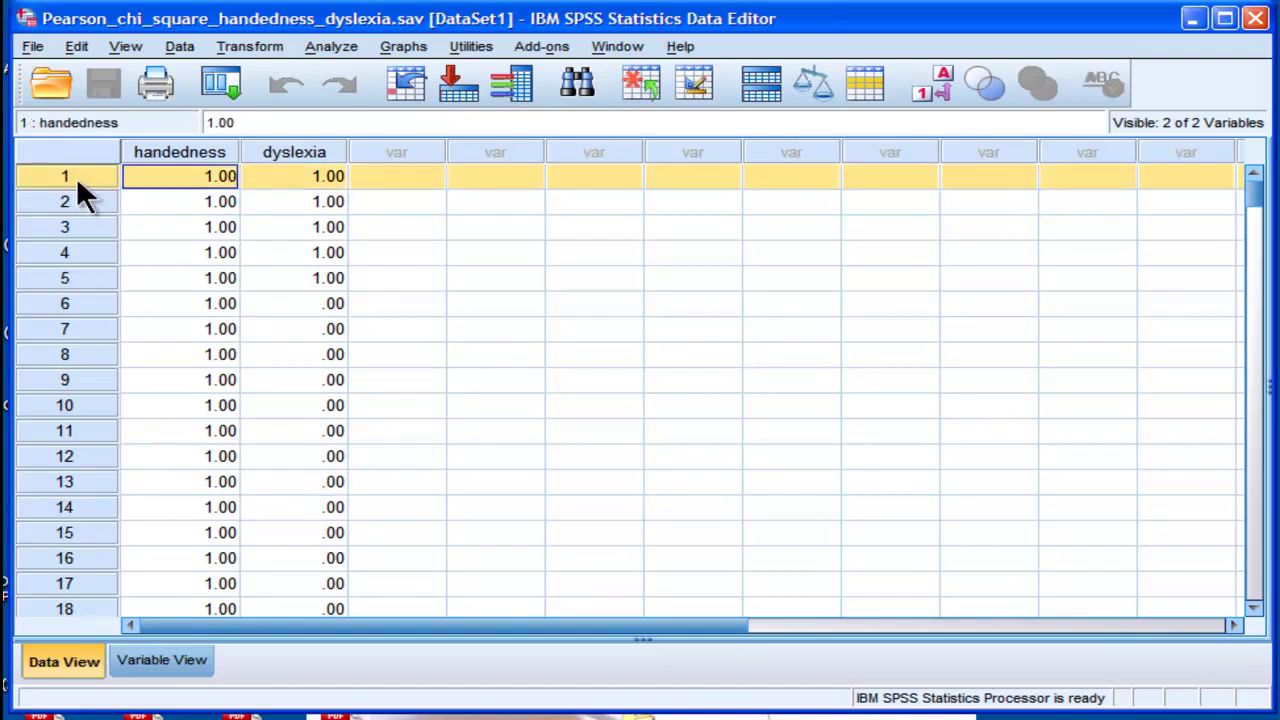
left_click(192, 177)
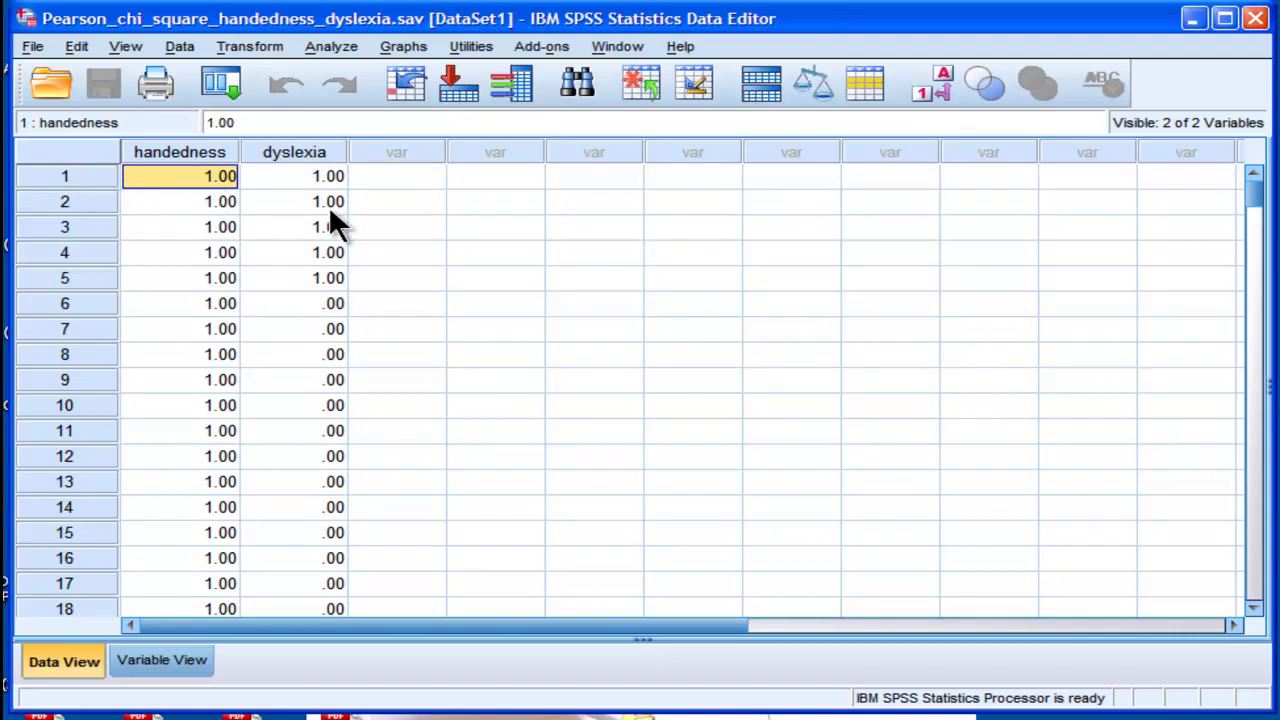
key("Right")
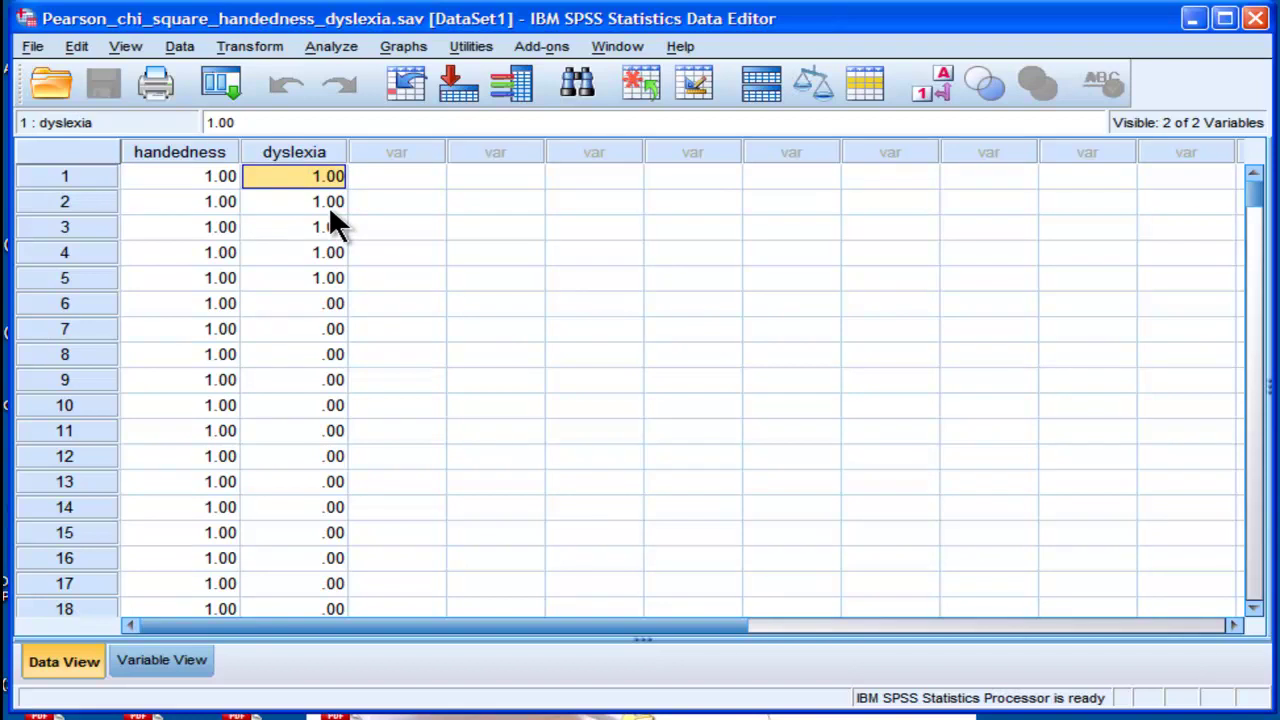
key("Down")
key("Down")
key("Down")
key("Down")
key("Down")
key("Down")
key("Down")
key("Down")
key("Down")
key("Down")
key("Down")
key("Down")
key("Down")
key("Down")
key("Down")
key("Down")
key("Down")
key("Down")
key("Down")
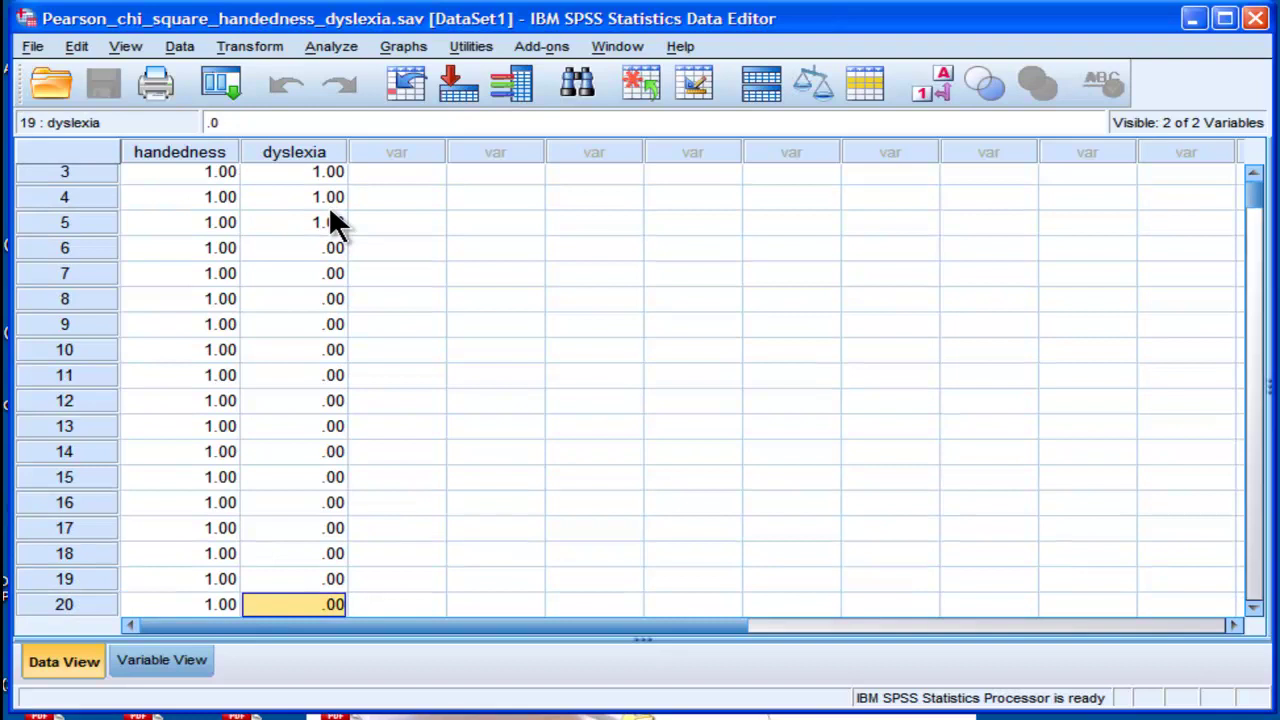
key("Down")
key("Down")
key("Down")
key("Down")
key("Down")
key("Down")
key("Down")
key("Down")
key("Down")
key("Down")
key("Down")
key("Down")
key("Down")
key("Down")
key("Down")
key("Down")
key("Down")
key("Left")
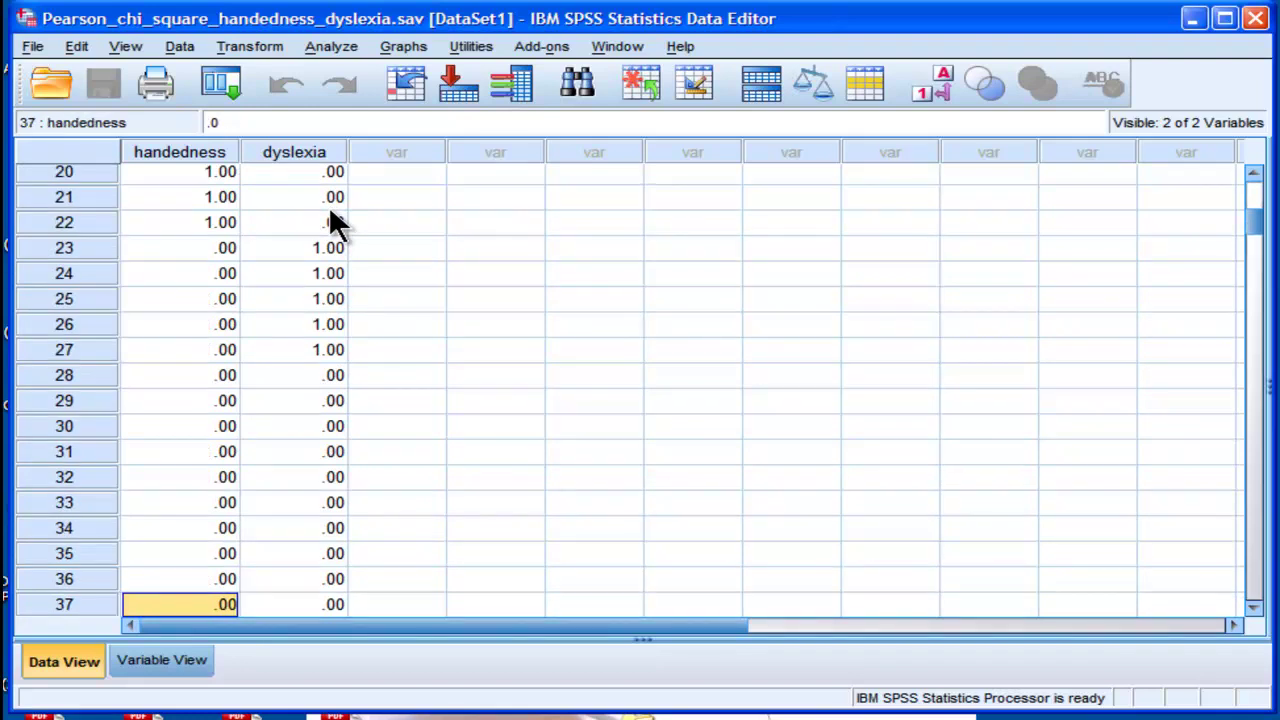
key("Right")
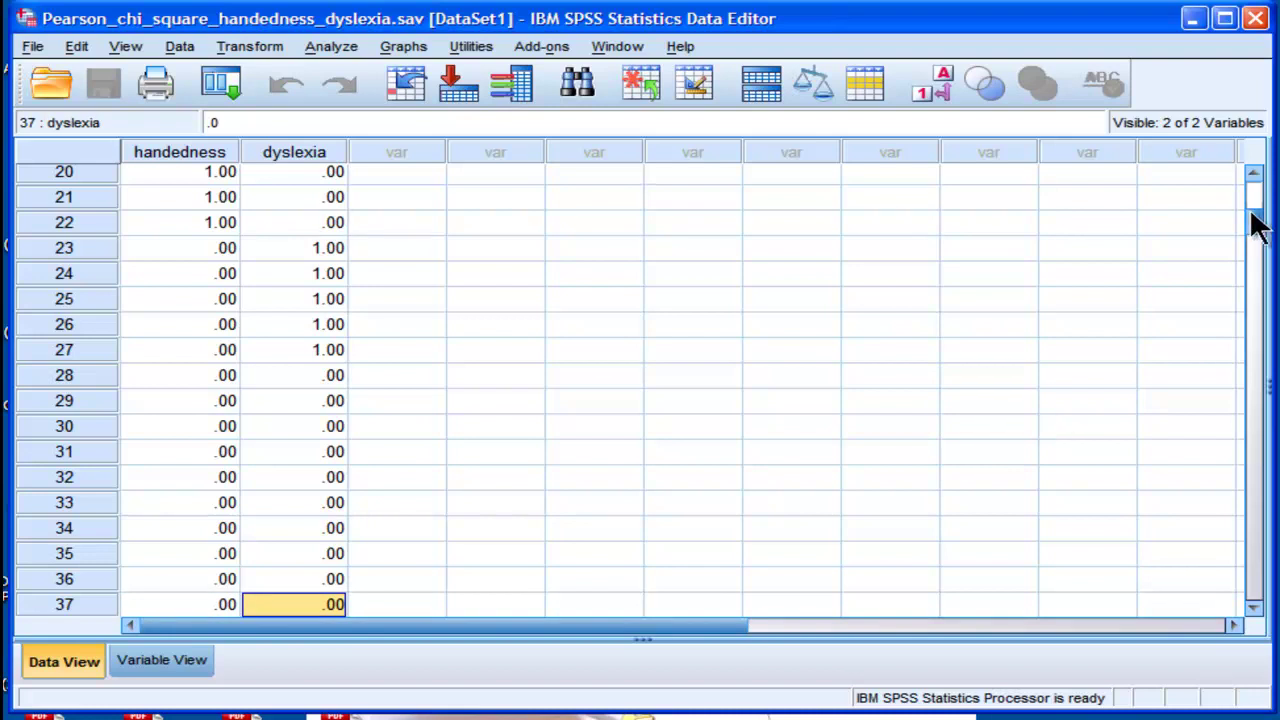
left_click_drag(1257, 222, 1256, 195)
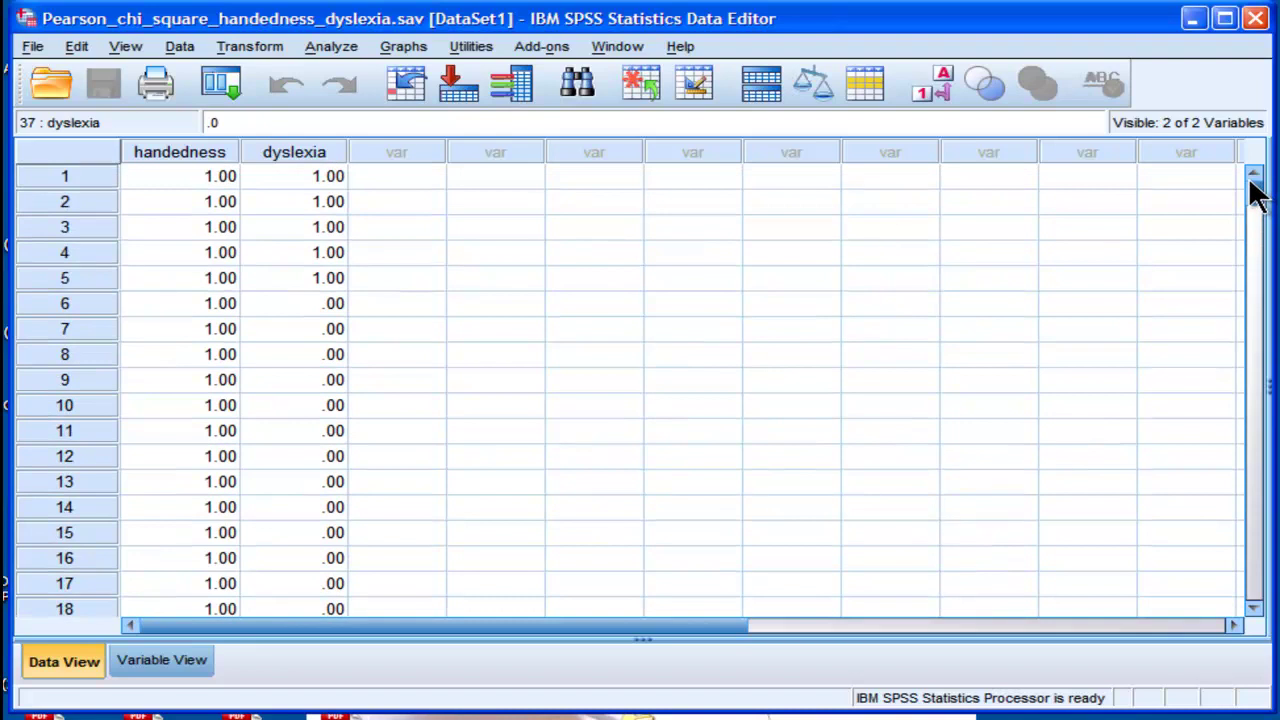
left_click(286, 178)
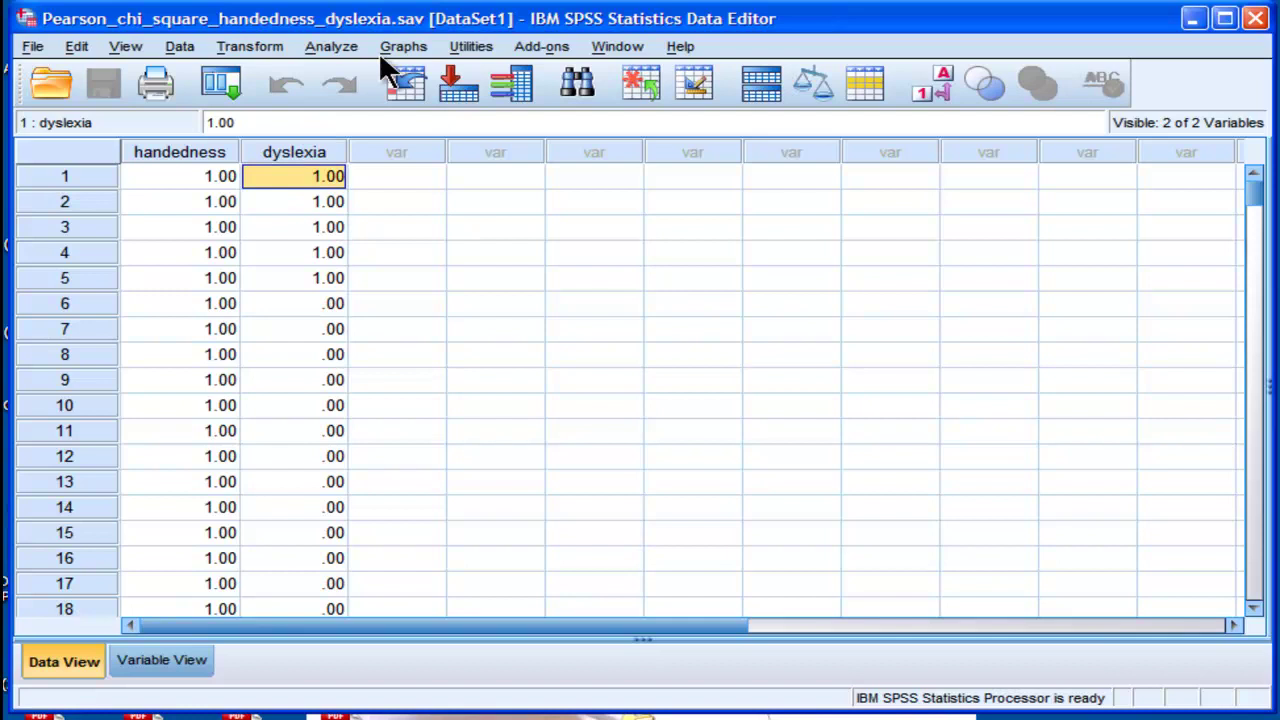
Step: Open Crosstabs with handedness in Column(s) and dyslexia in Row(s)
left_click(335, 45)
mouse_move(404, 92)
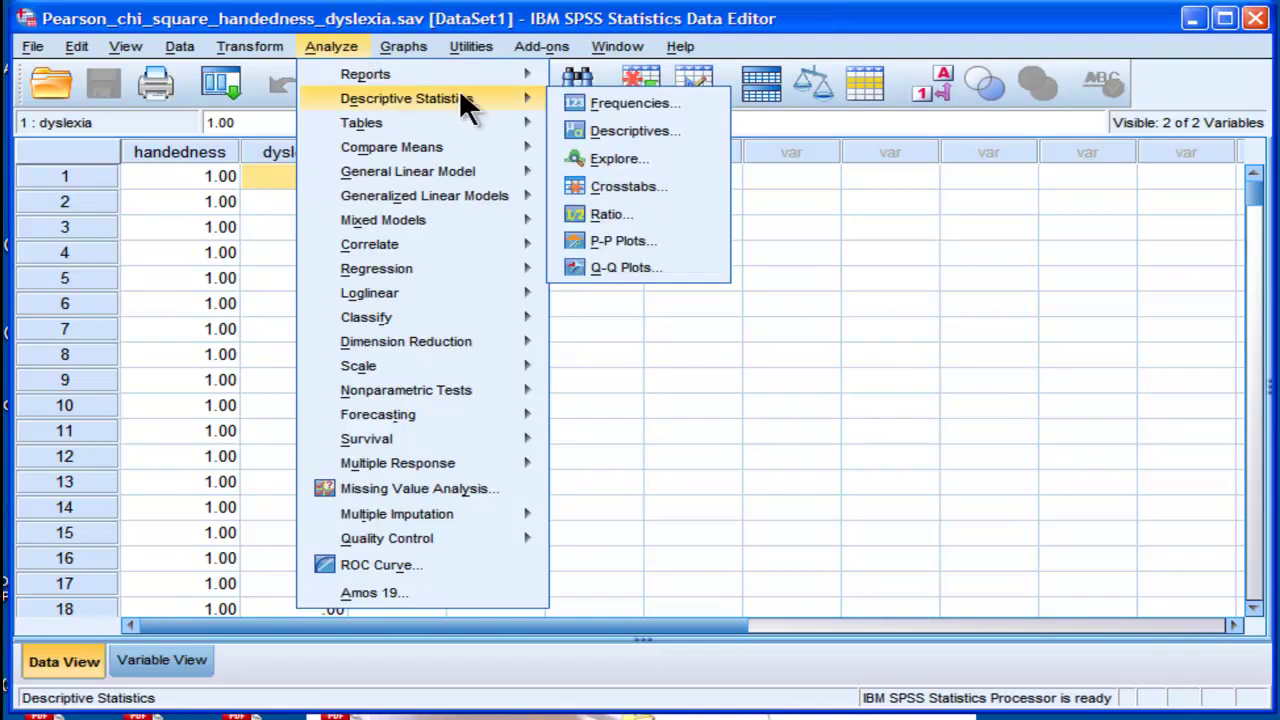
left_click(600, 186)
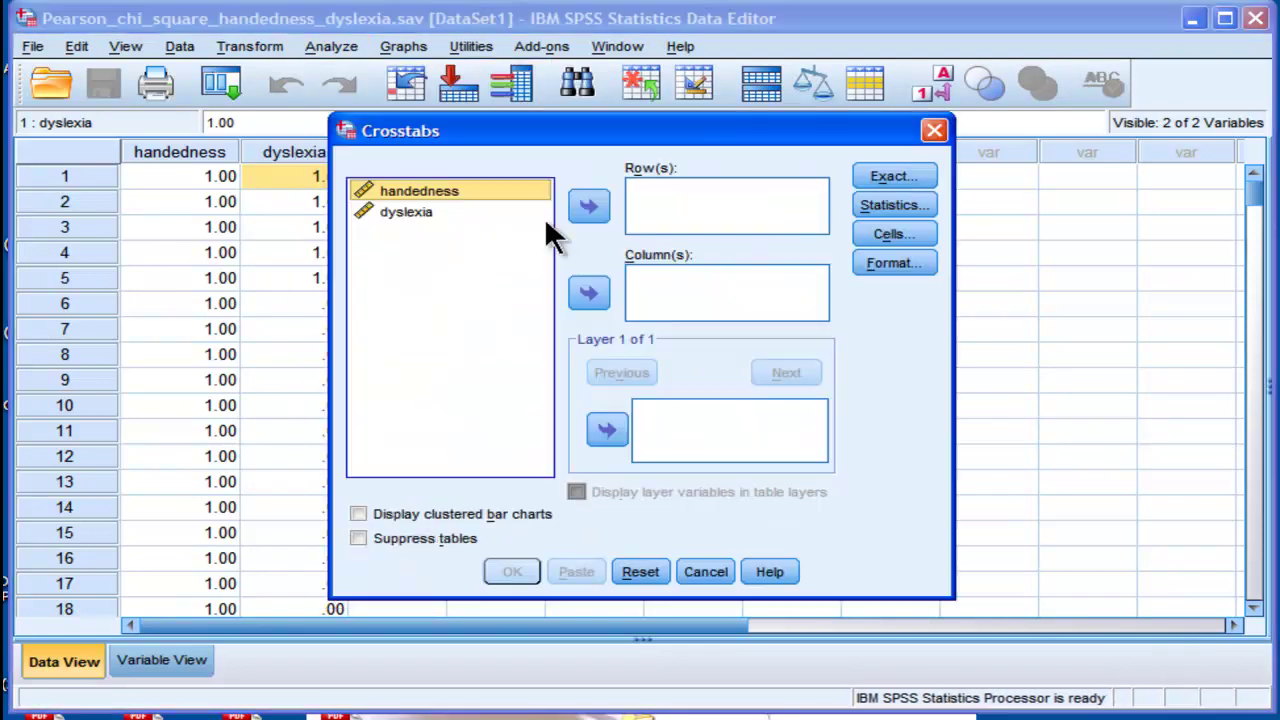
left_click(588, 294)
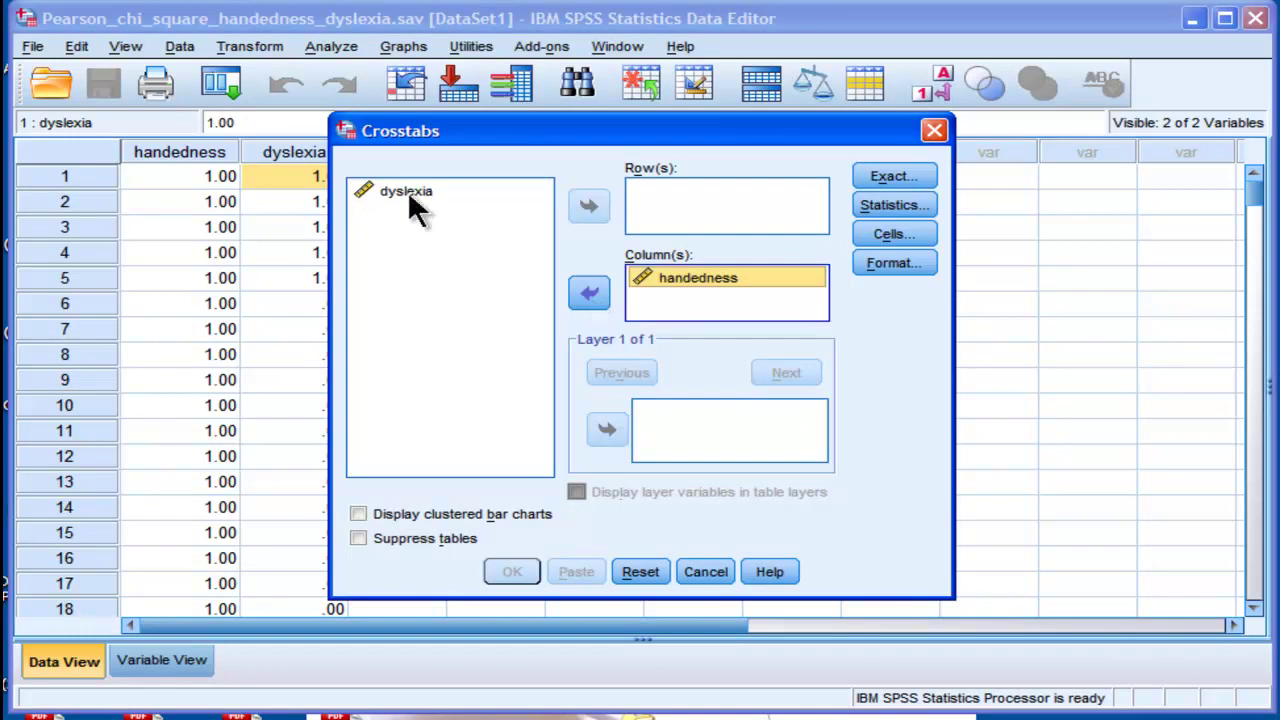
left_click(407, 190)
left_click(590, 207)
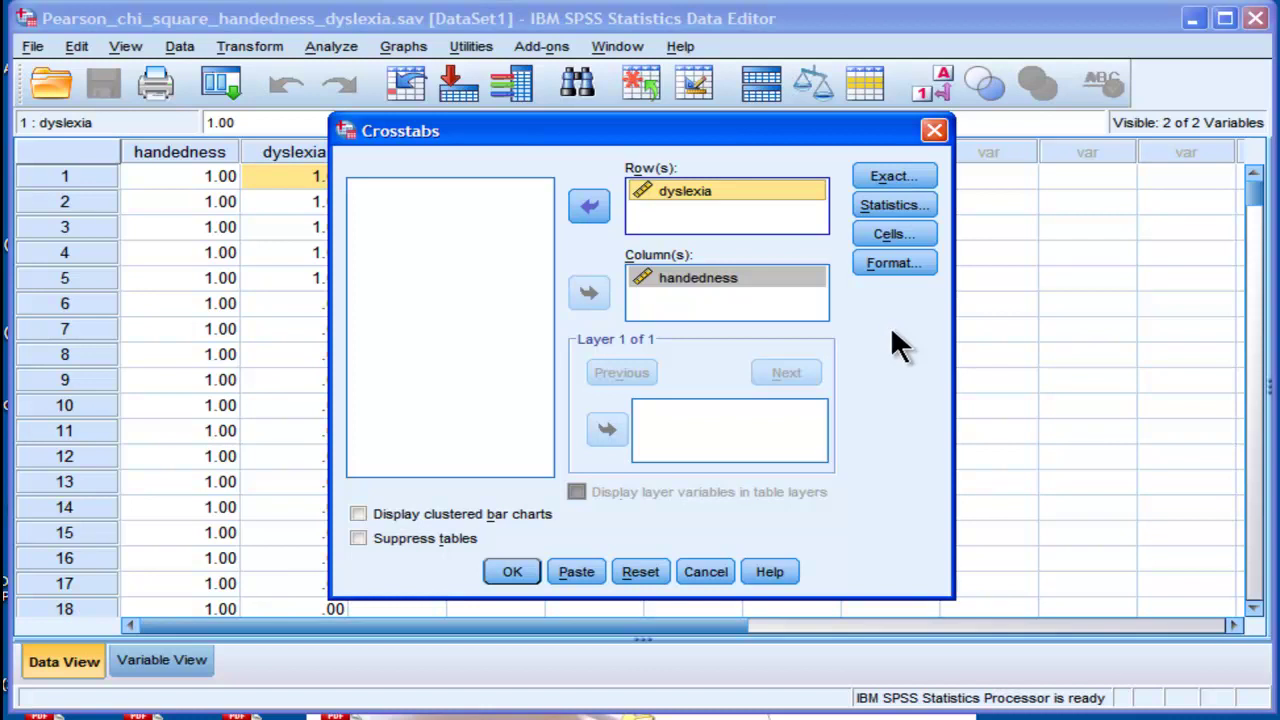
Step: Tick Chi-square and Phi and Cramer's V in the Crosstabs Statistics dialog and continue
left_click(901, 210)
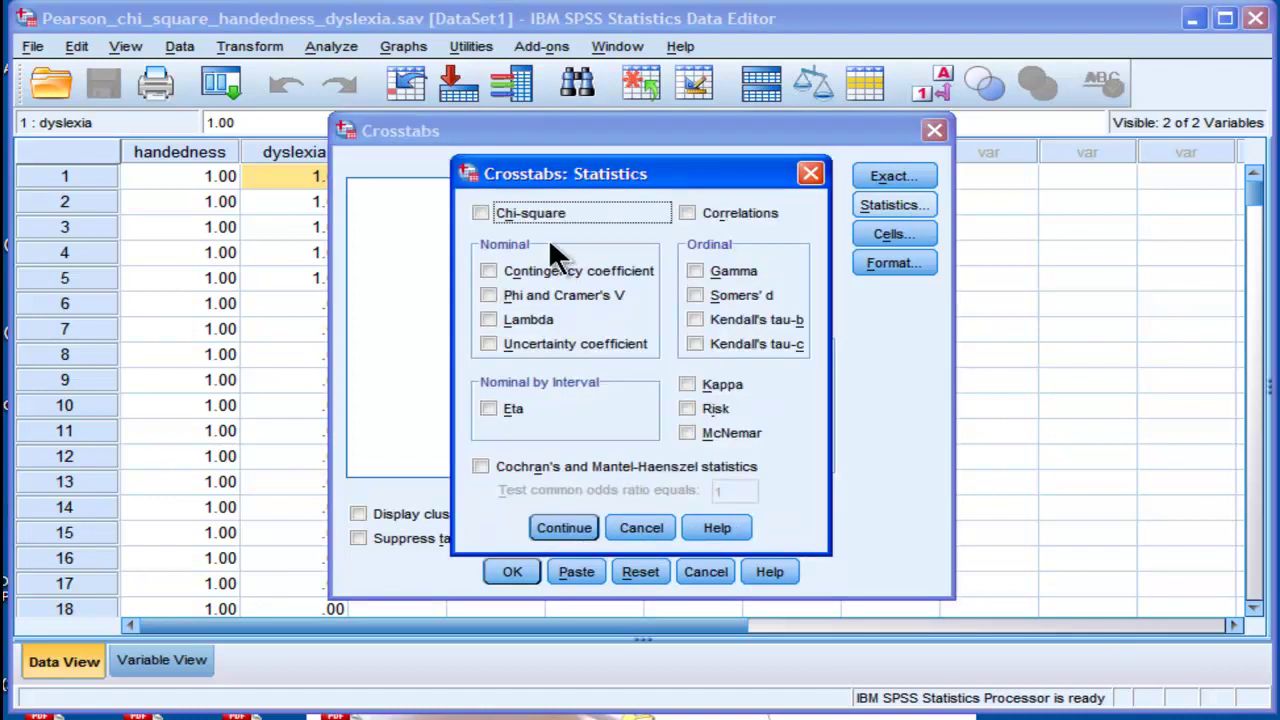
left_click(527, 210)
left_click(527, 291)
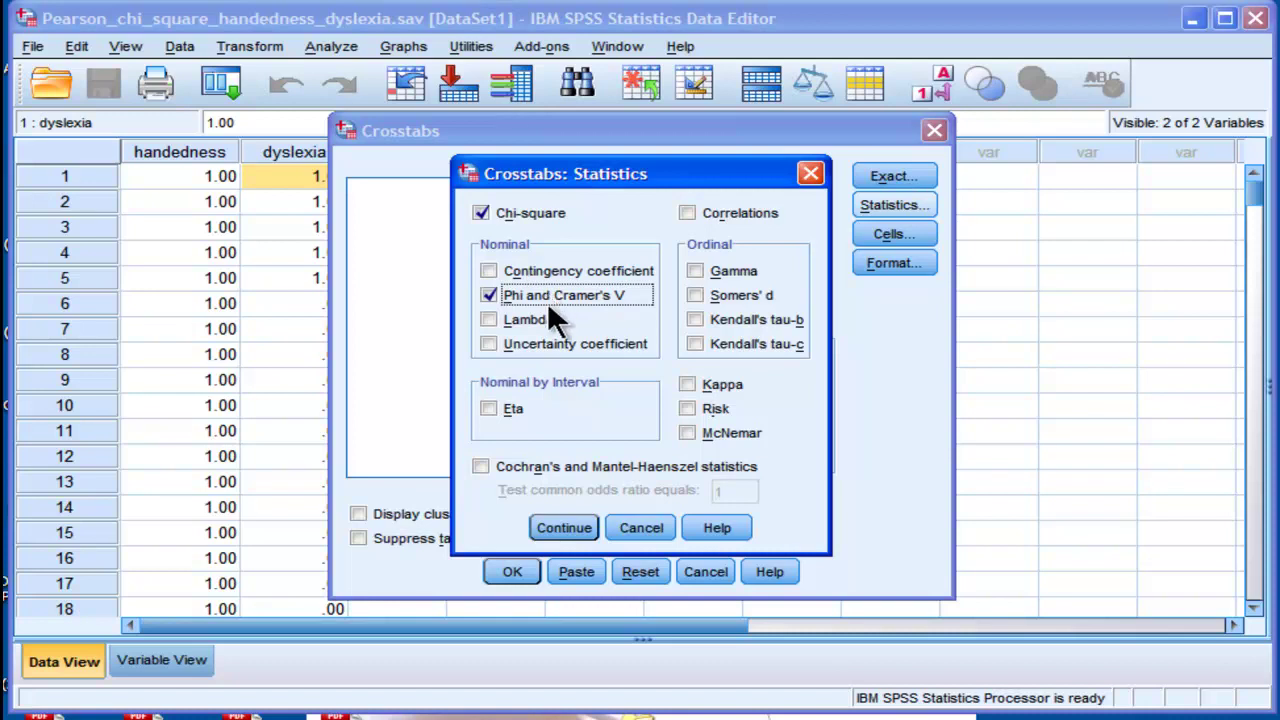
left_click(563, 529)
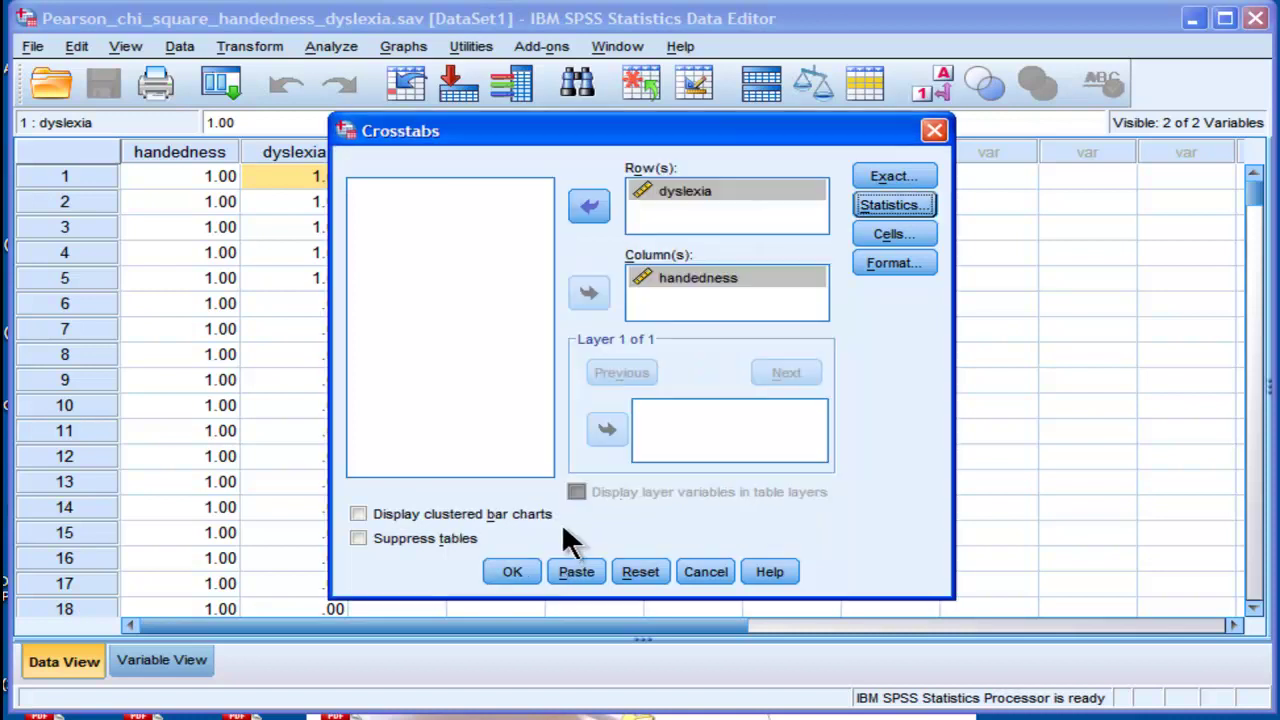
Step: Run the crosstabulation and collapse the Viewer outline pane to widen the output
left_click(510, 572)
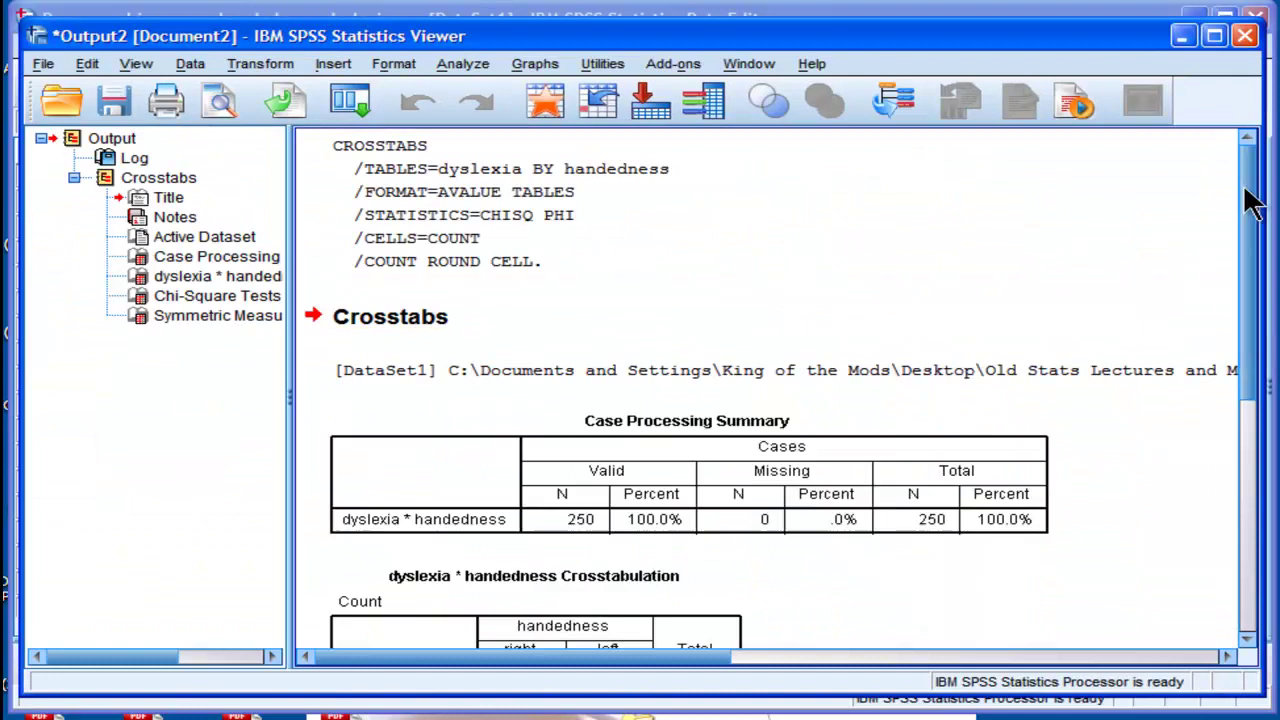
scroll(1252, 238, "down", 3)
scroll(565, 385, "down", 2)
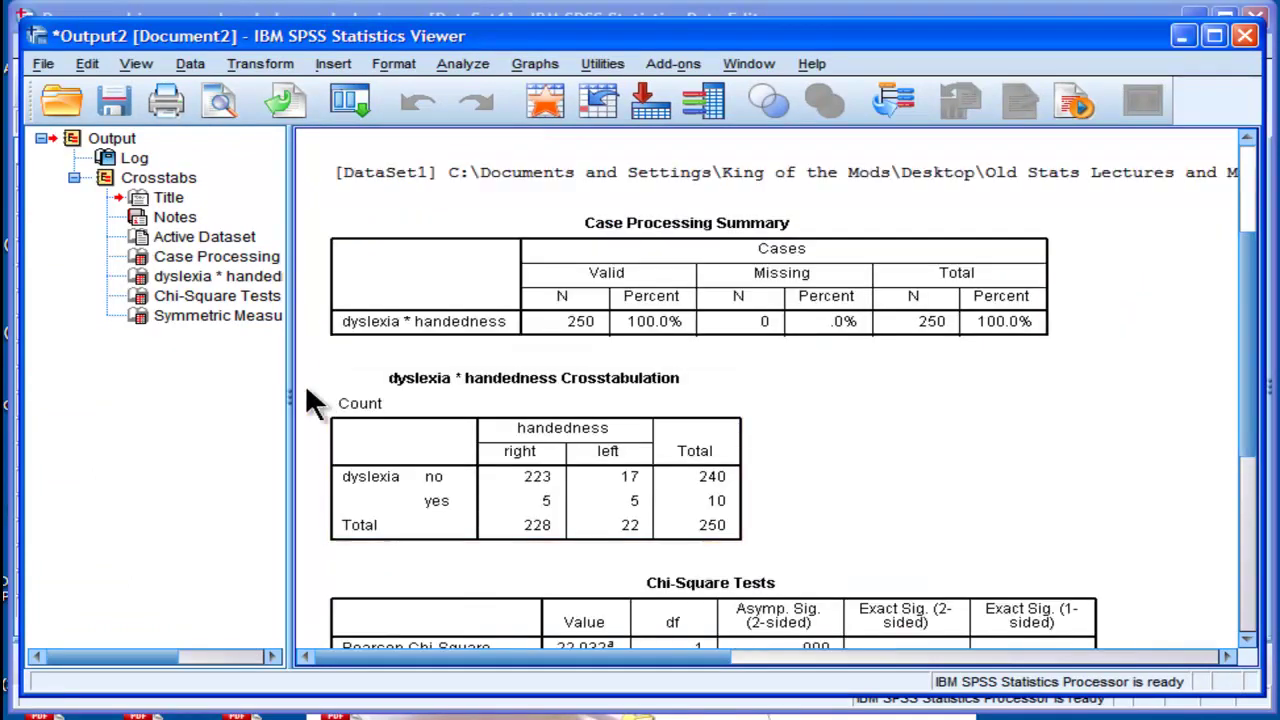
left_click_drag(288, 396, 25, 406)
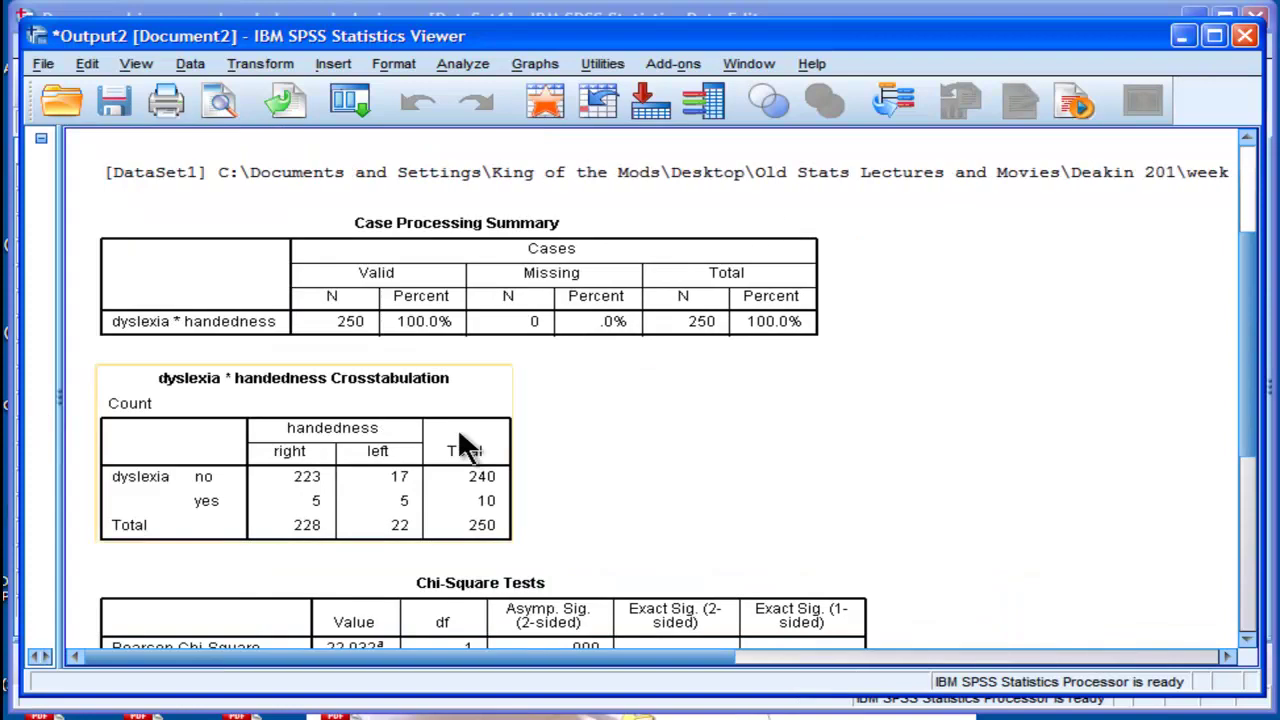
Step: Review the Crosstabulation counts (223/17, 5/5) and Chi-Square Tests: Pearson 22.032, df 1, p .000
left_click(563, 298)
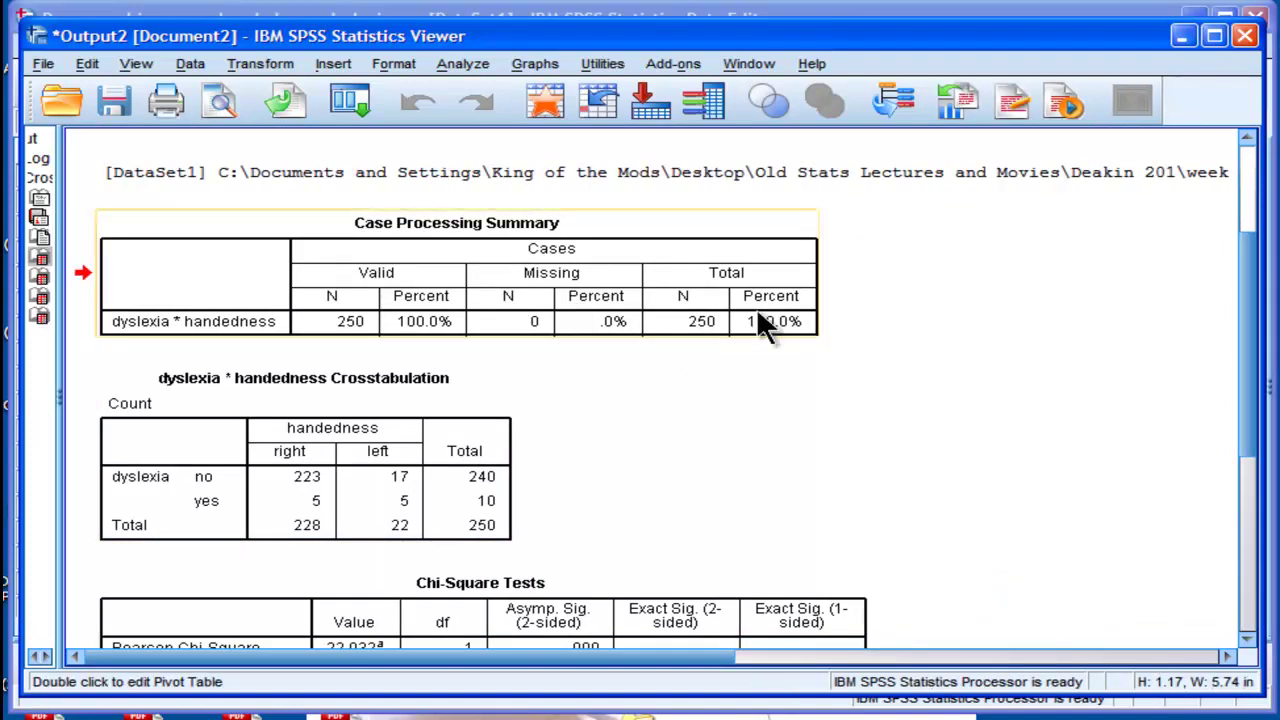
left_click(382, 457)
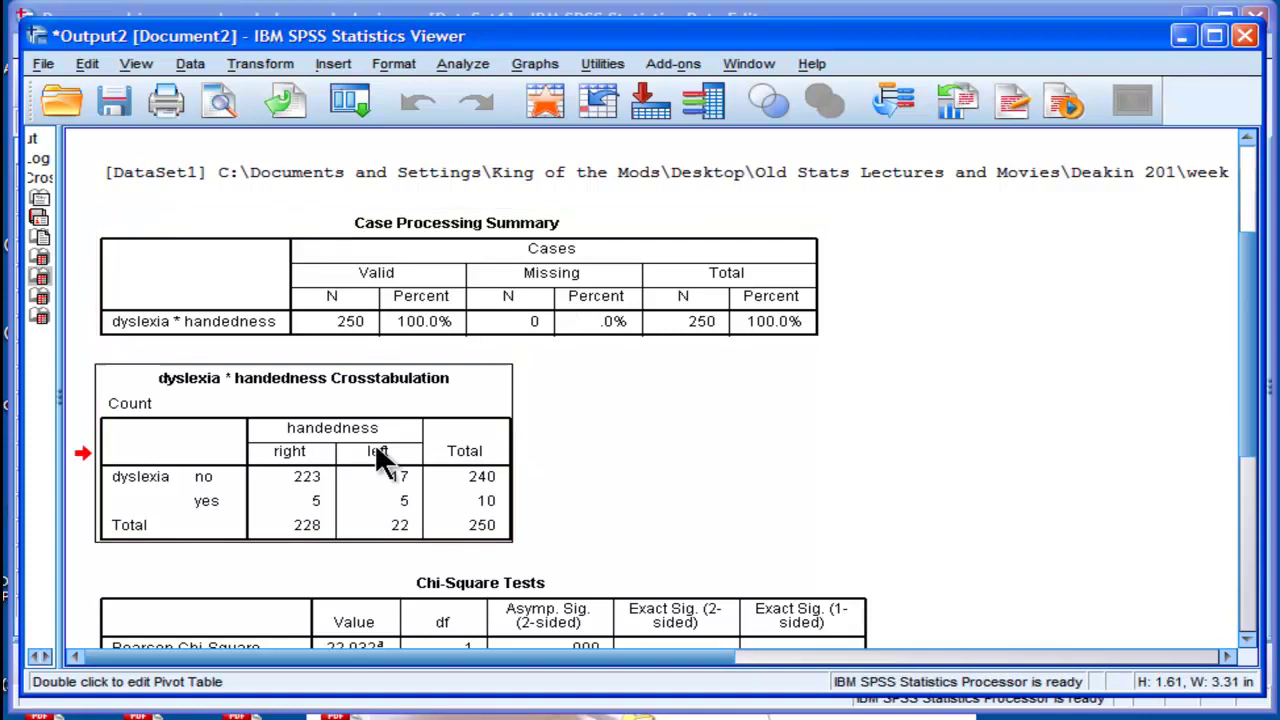
left_click(1247, 640)
left_click(1247, 640)
left_click(1247, 640)
left_click(1247, 640)
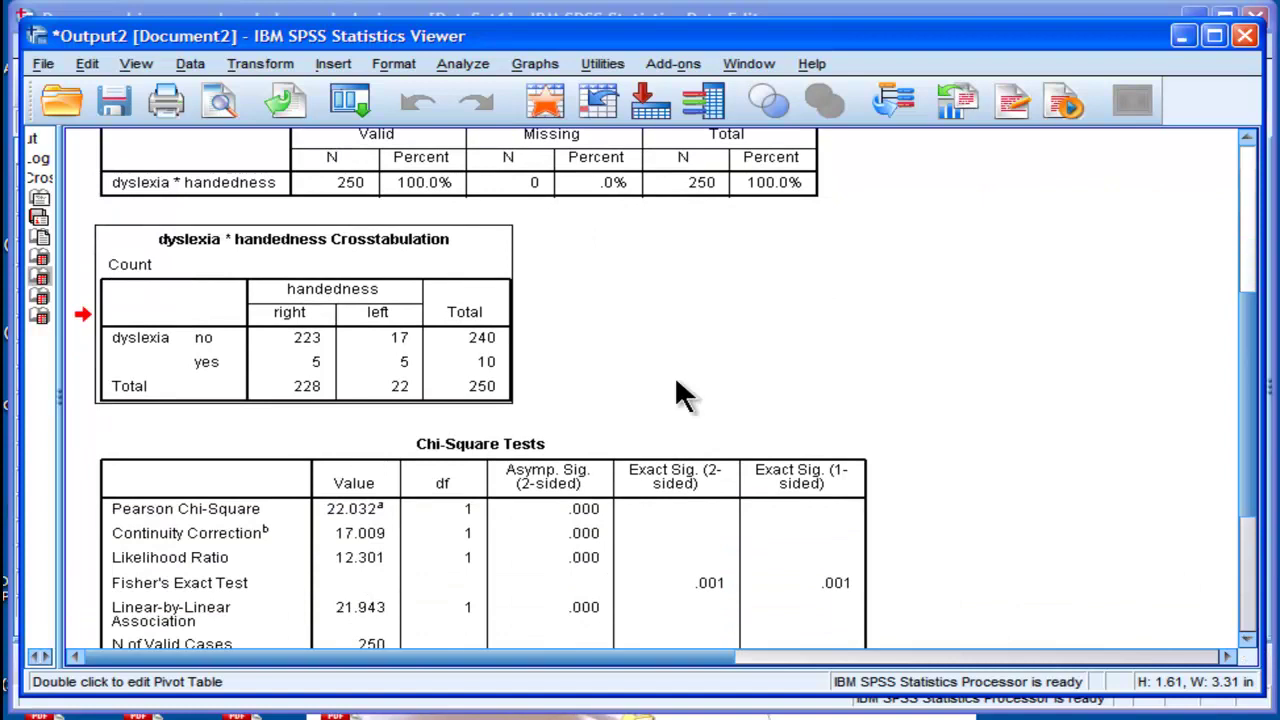